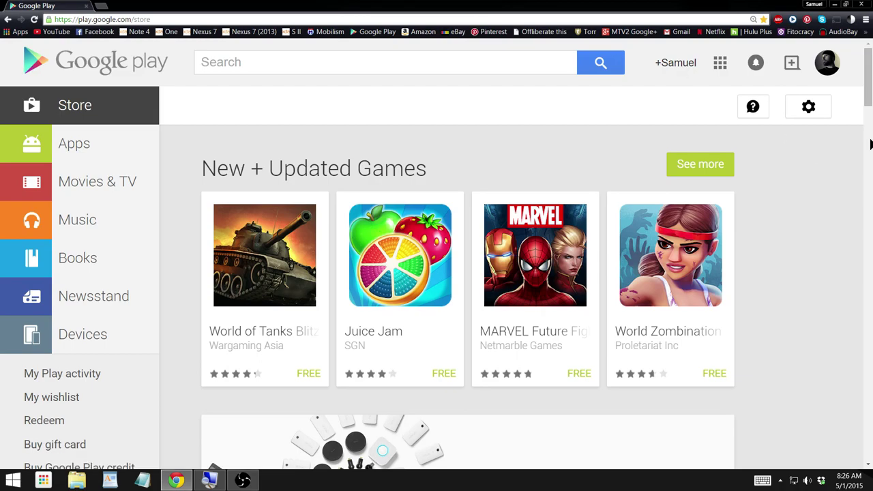
Search the Google Play store for "speech to text", using the suggested query
scroll(870, 143, down, 7)
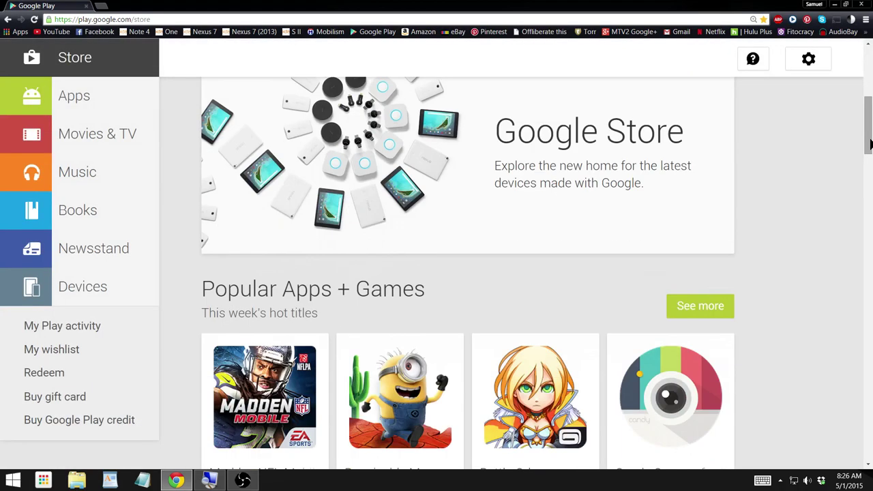
scroll(870, 143, down, 9)
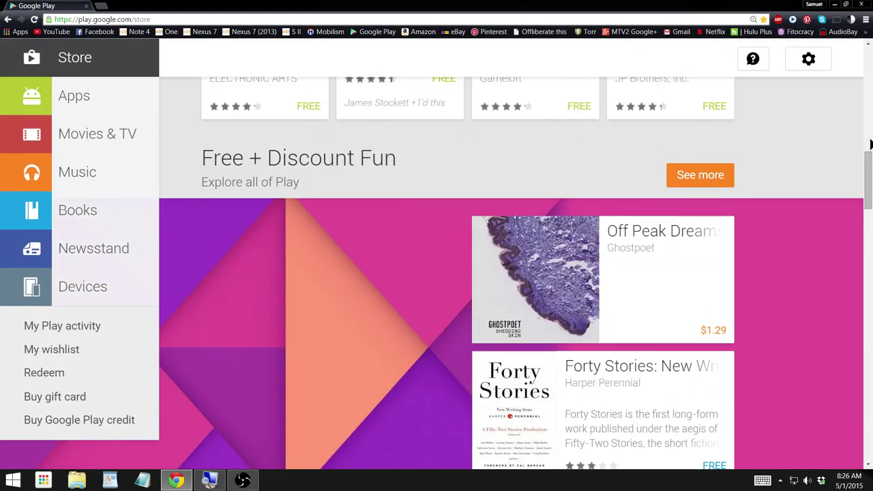
scroll(870, 143, up, 10)
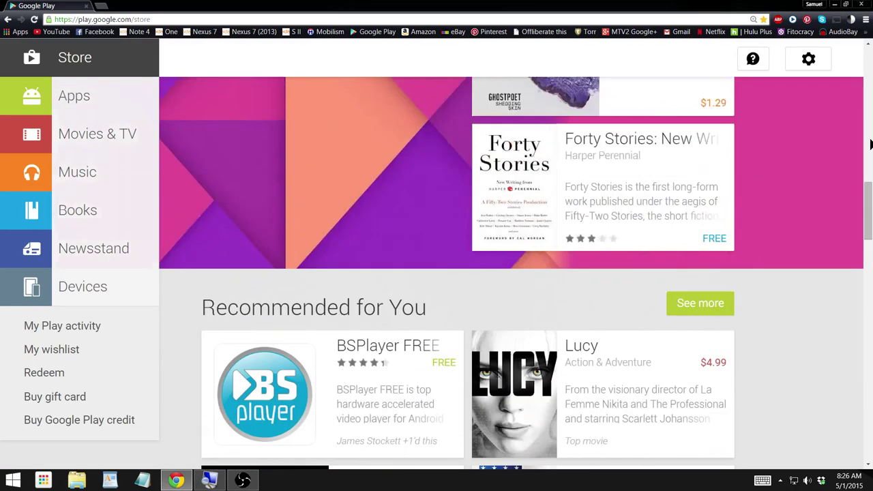
scroll(870, 143, up, 3)
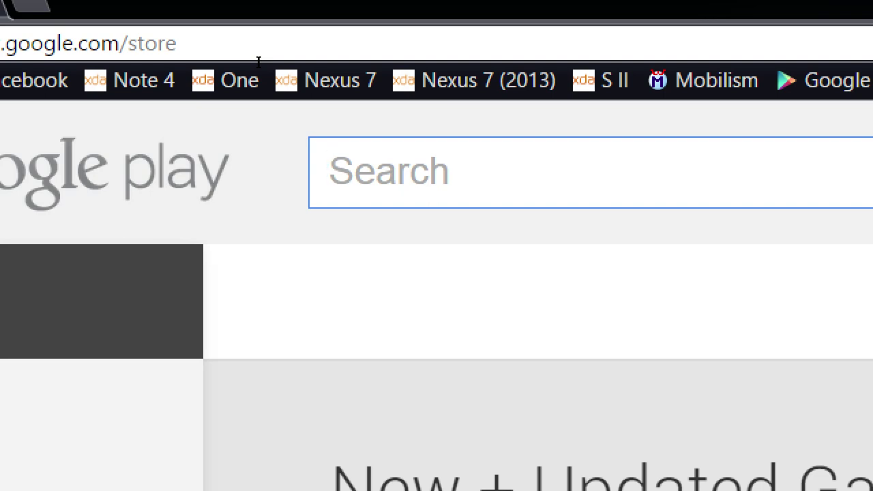
text(speech)
key(Down)
key(Down)
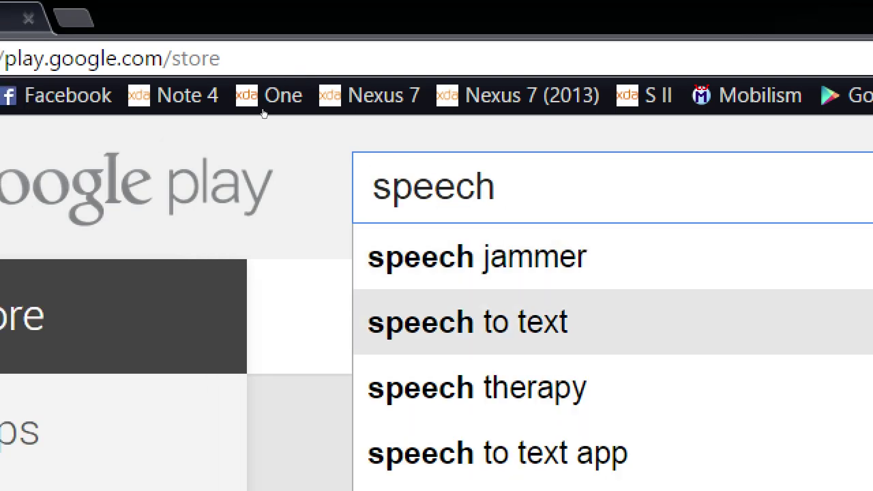
key(Return)
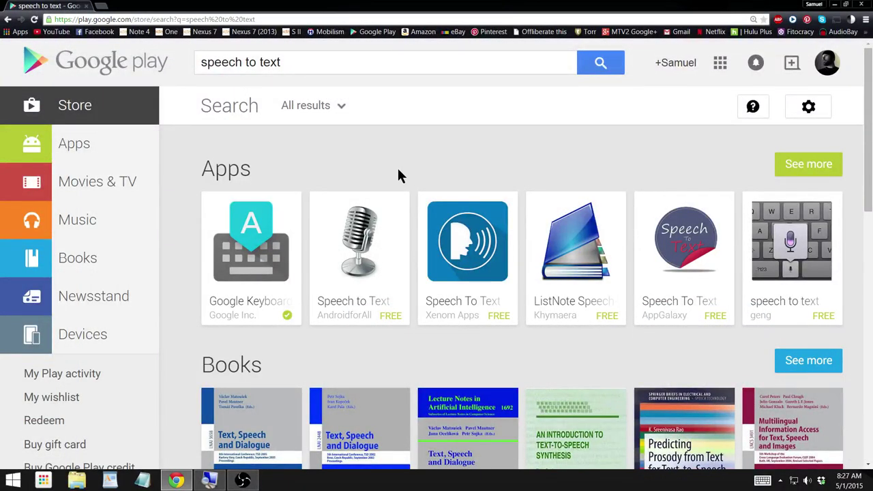
Show the full list of app results and open the page of the Speech To Text app by Xenom Apps
scroll(398, 175, down, 5)
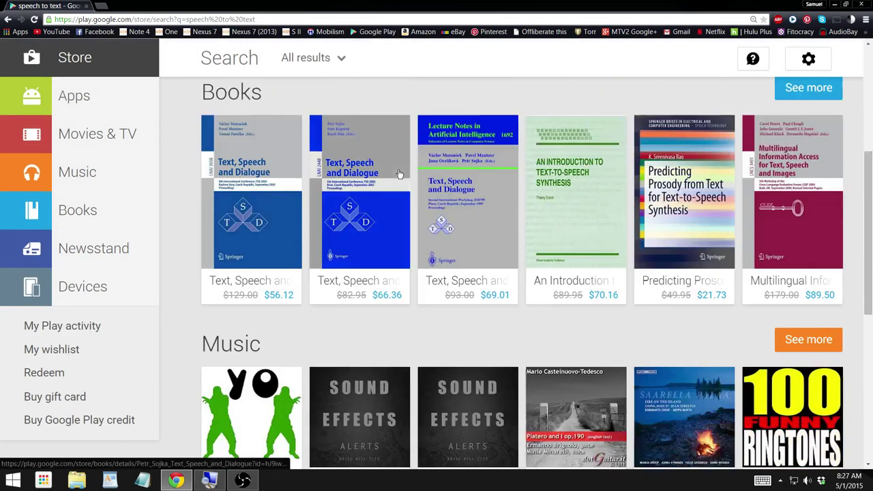
scroll(397, 173, up, 5)
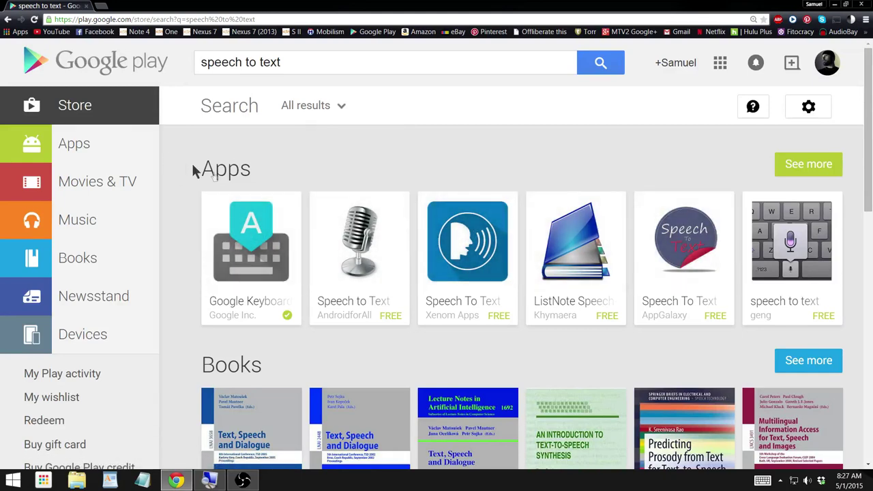
click(231, 179)
scroll(267, 178, down, 4)
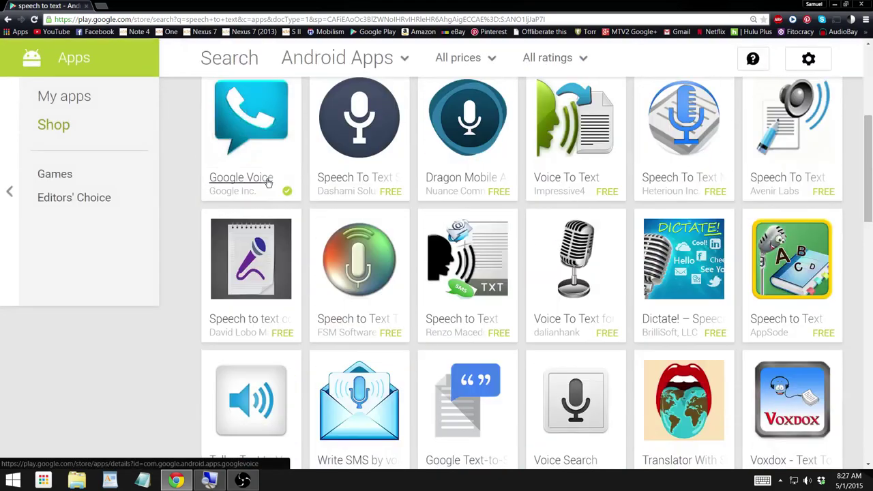
scroll(266, 183, down, 5)
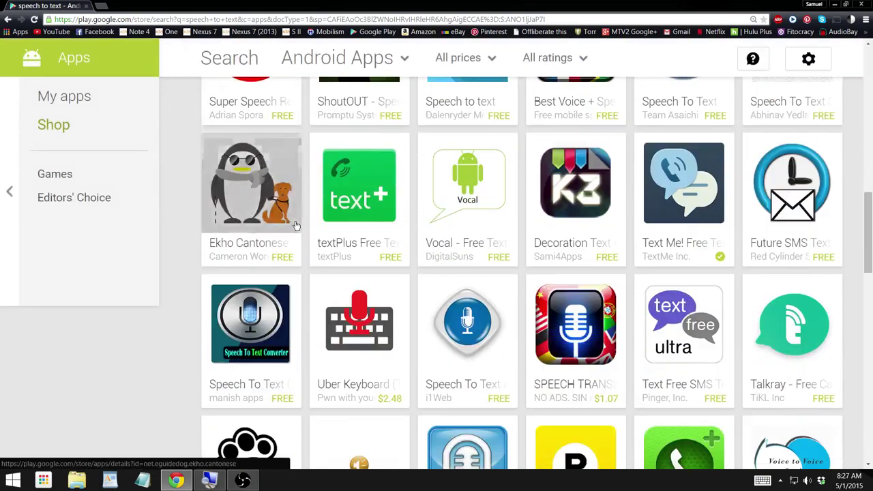
scroll(296, 226, down, 2)
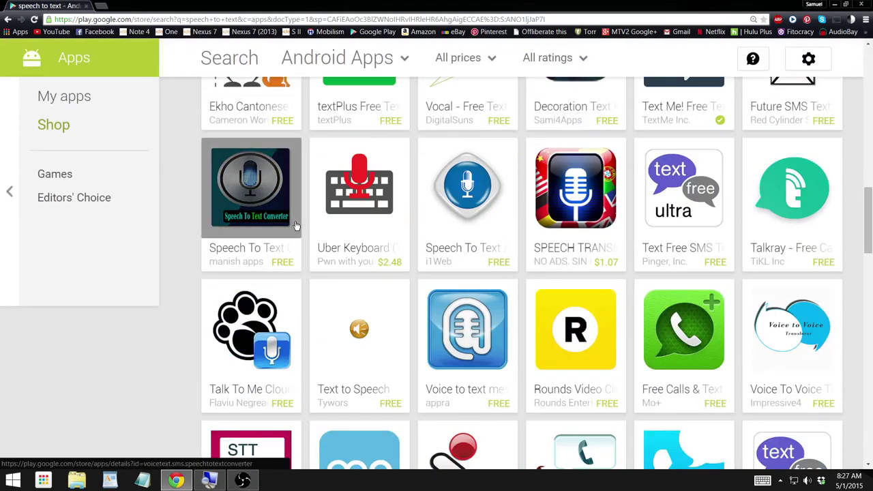
scroll(296, 226, up, 12)
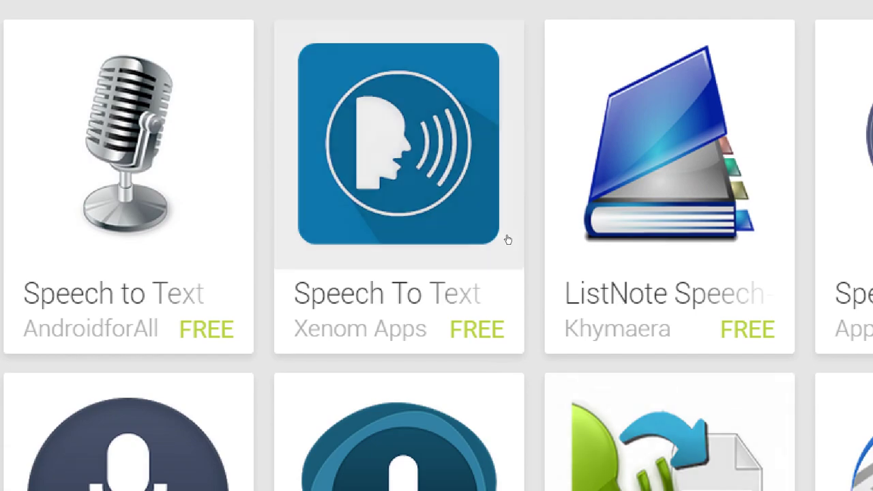
click(481, 216)
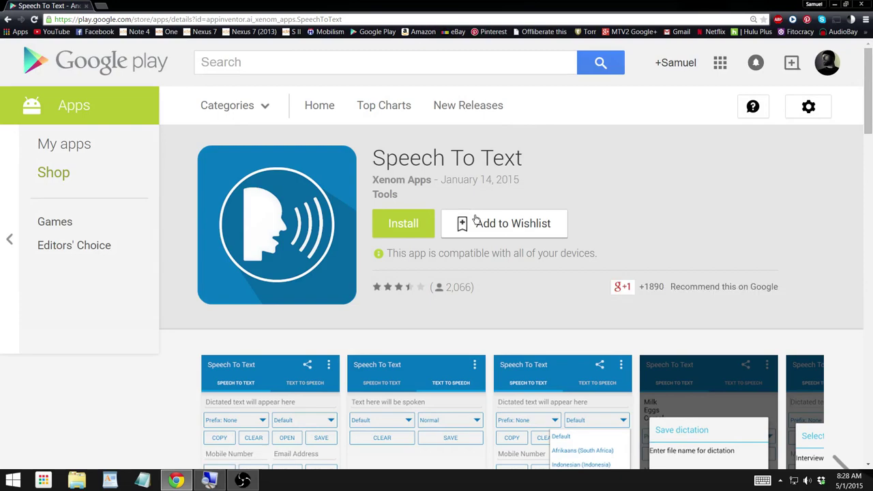
Review the app page's screenshots, reviews, additional information and similar apps, and highlight the description text for reading
scroll(475, 219, down, 3)
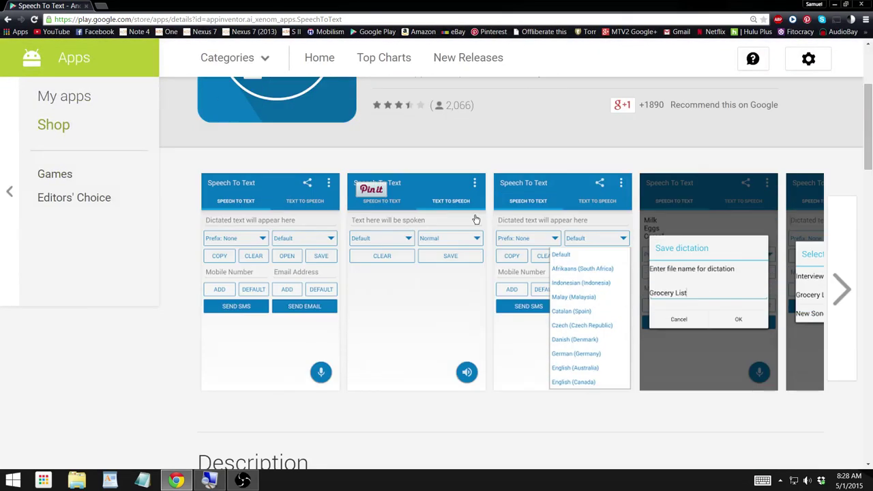
scroll(473, 281, down, 7)
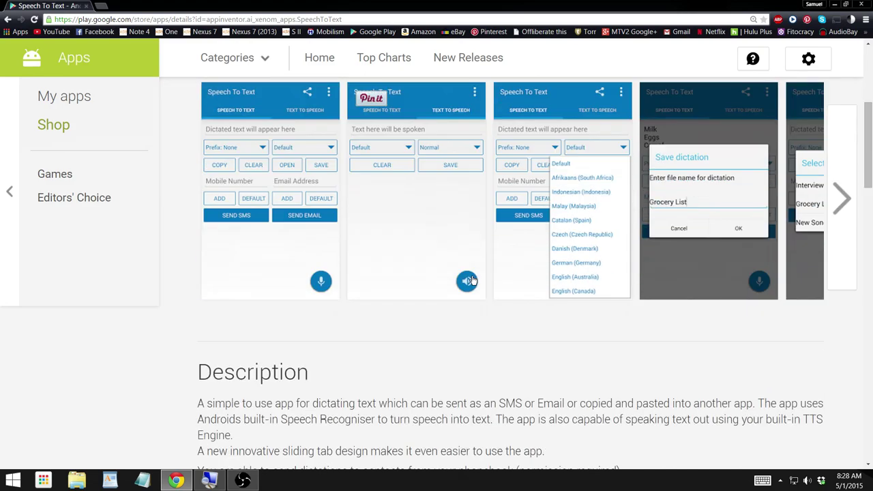
scroll(473, 280, down, 1)
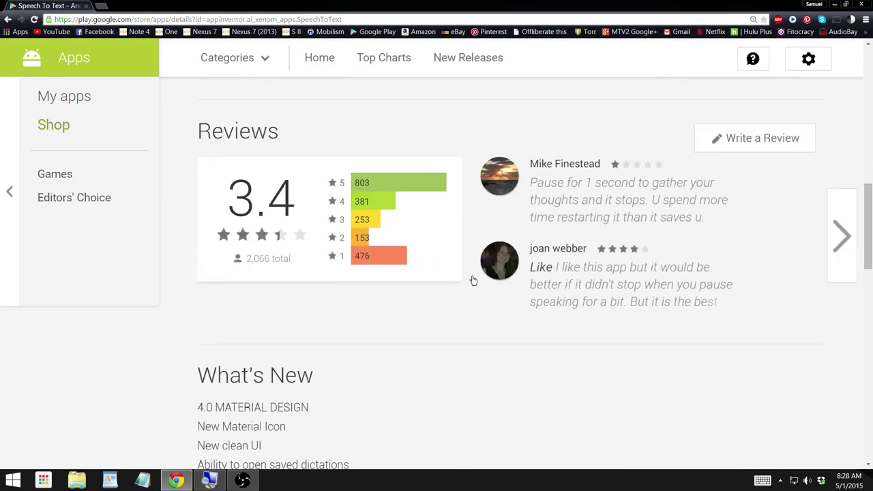
scroll(473, 281, down, 6)
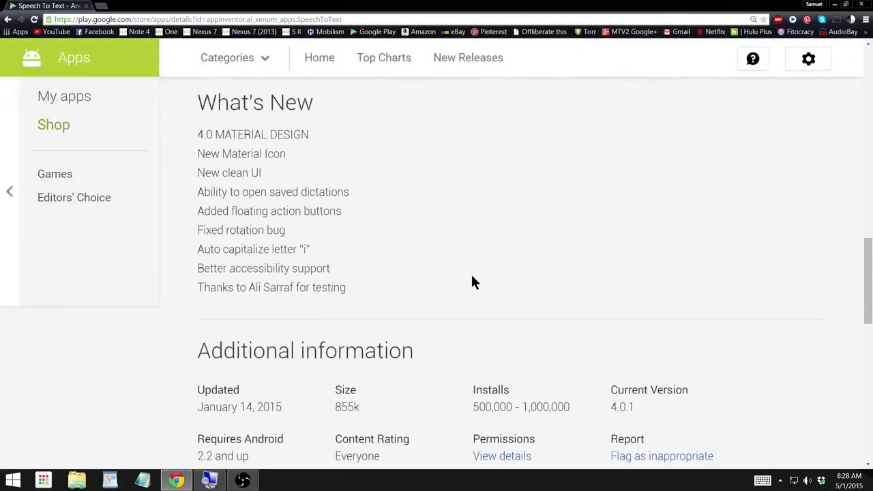
scroll(472, 277, down, 5)
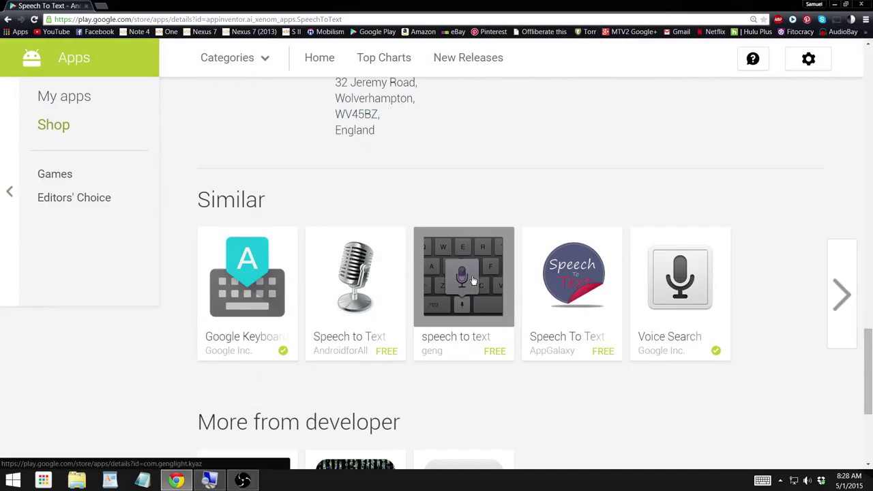
scroll(470, 276, up, 15)
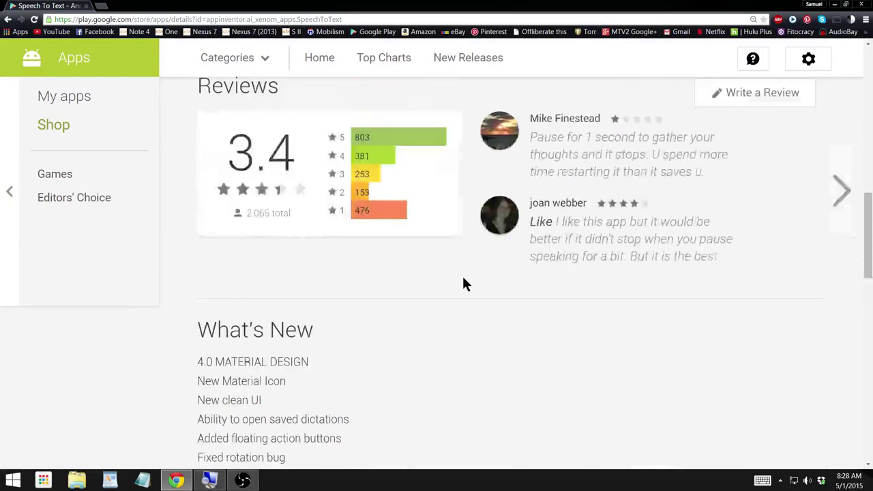
scroll(463, 283, up, 2)
scroll(195, 224, down, 5)
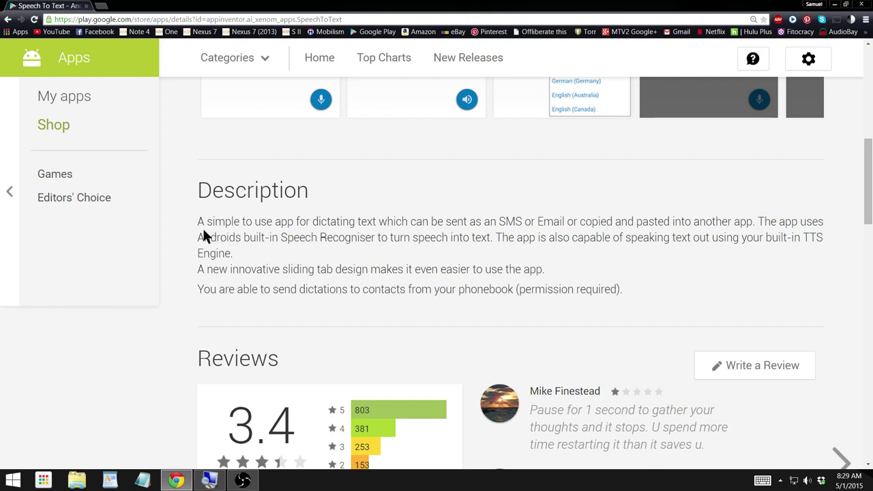
drag(197, 222, 559, 263)
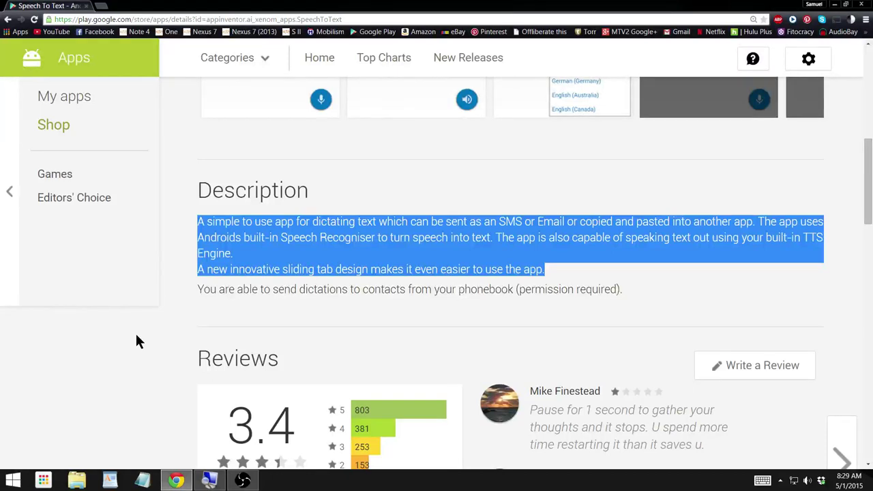
View the app's screenshots enlarged, including the one showing the Save dictation dialog, and close the enlarged view
scroll(164, 327, up, 2)
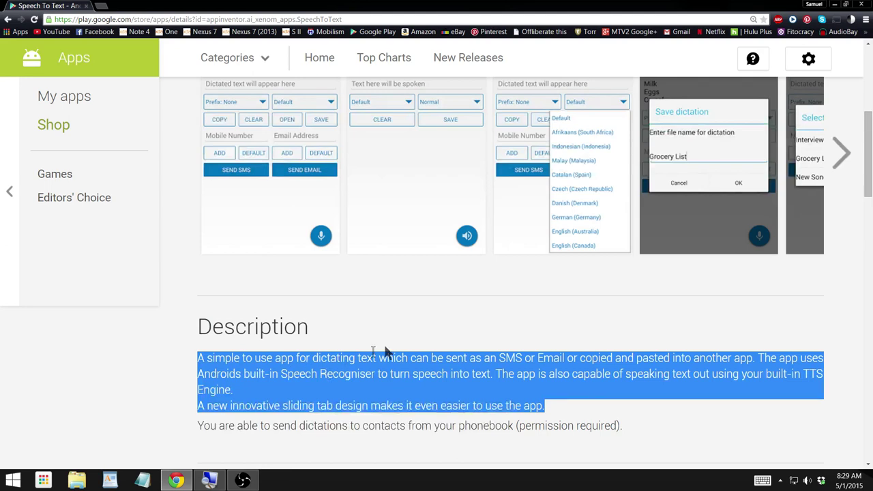
scroll(405, 240, up, 1)
click(405, 240)
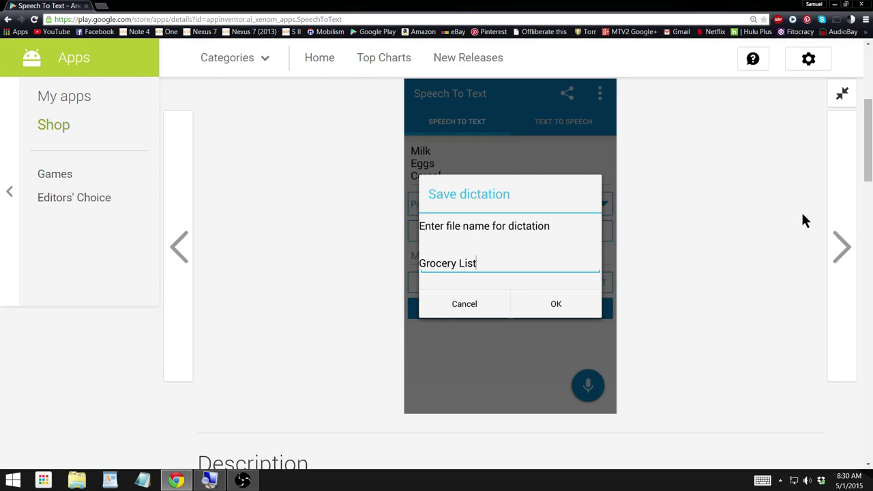
click(798, 217)
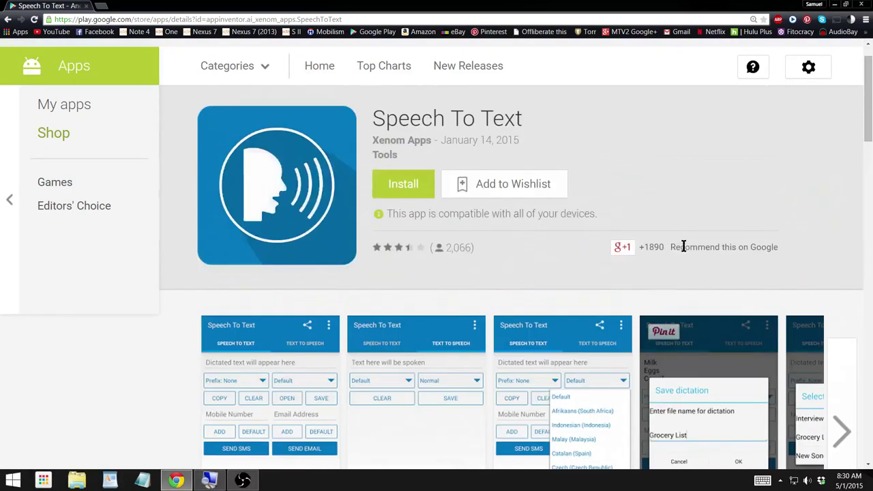
Start installing the Speech To Text app, check its permissions, and choose AT&T Samsung SM-N910T as the target device
scroll(683, 247, up, 1)
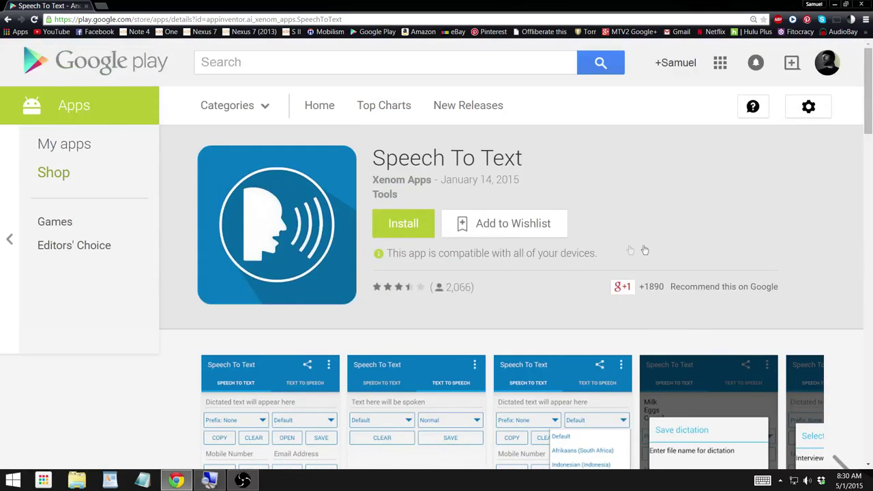
click(408, 232)
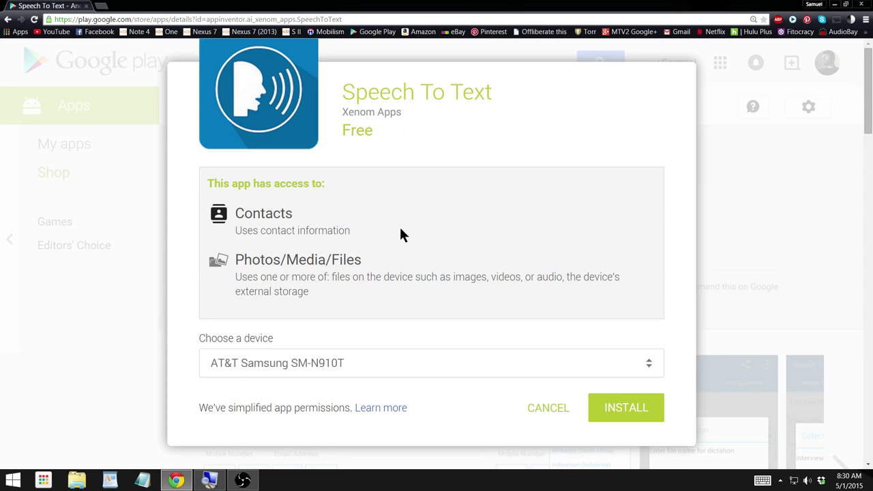
scroll(401, 223, down, 1)
scroll(400, 223, up, 1)
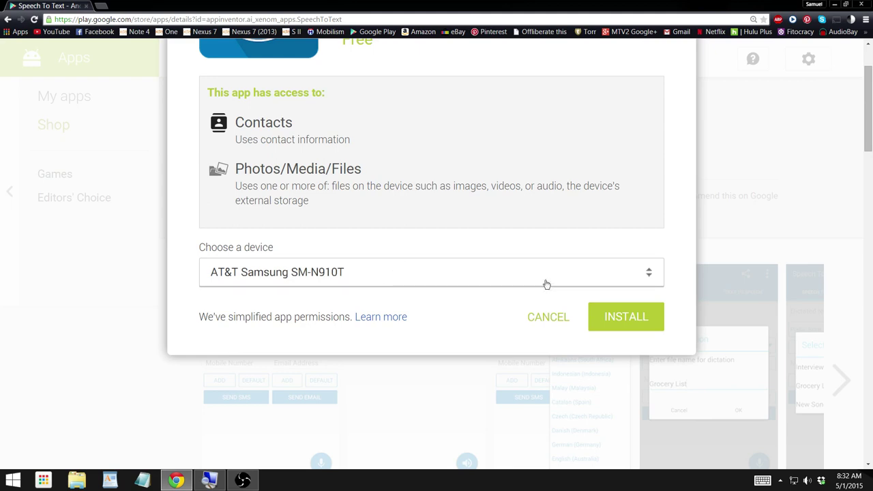
click(649, 272)
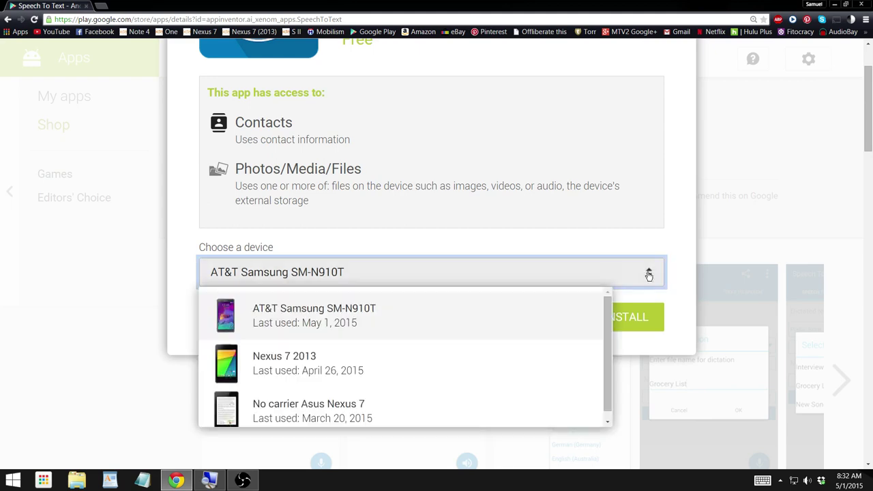
scroll(534, 359, down, 1)
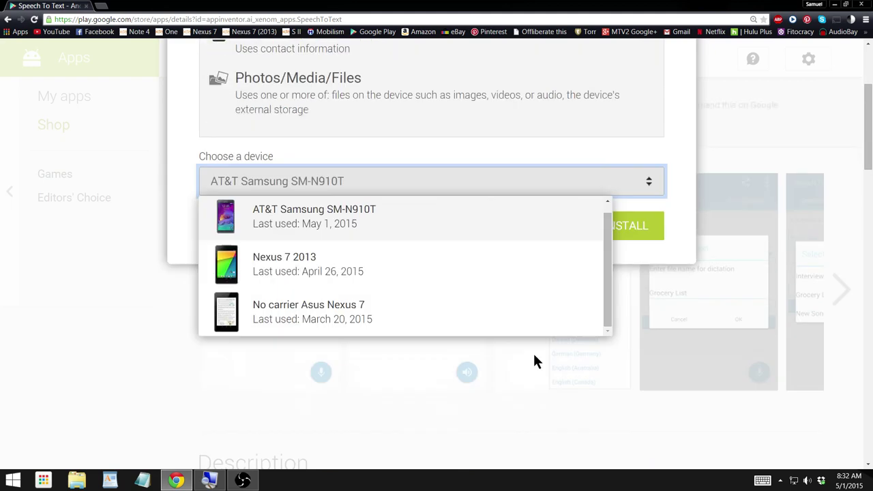
scroll(536, 360, up, 1)
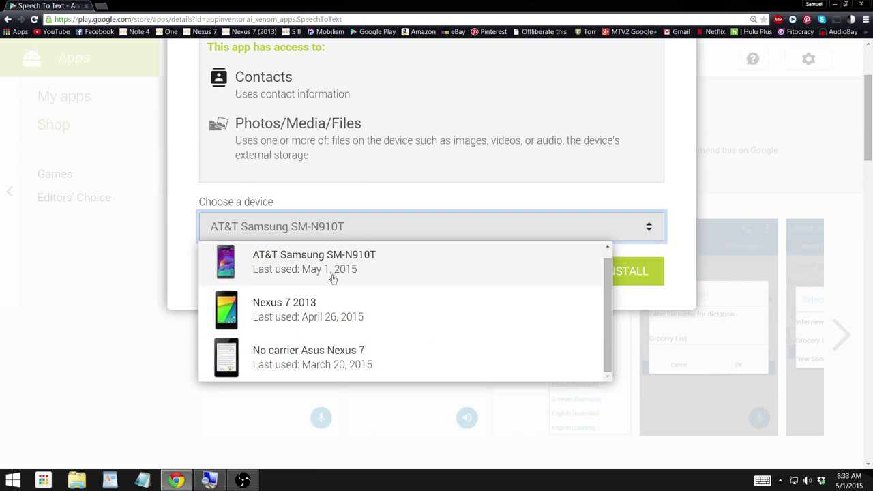
click(303, 269)
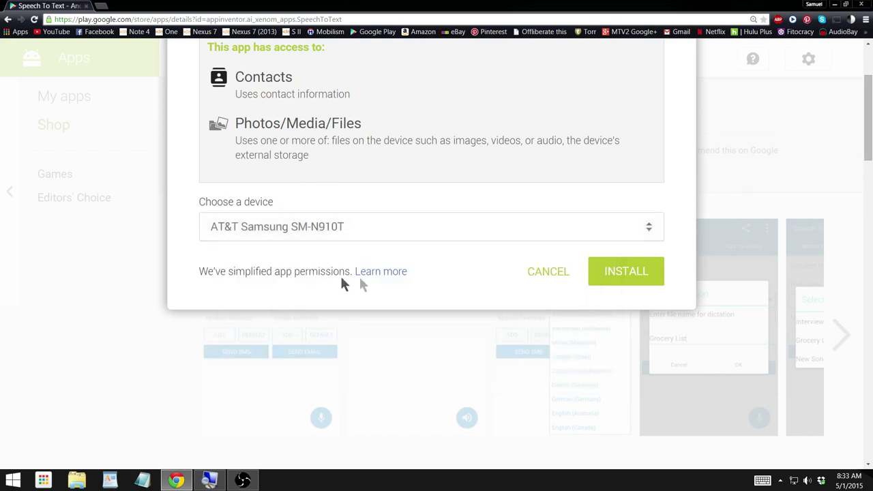
Confirm the installation of Speech To Text on the chosen phone and dismiss the completion message
scroll(385, 280, up, 1)
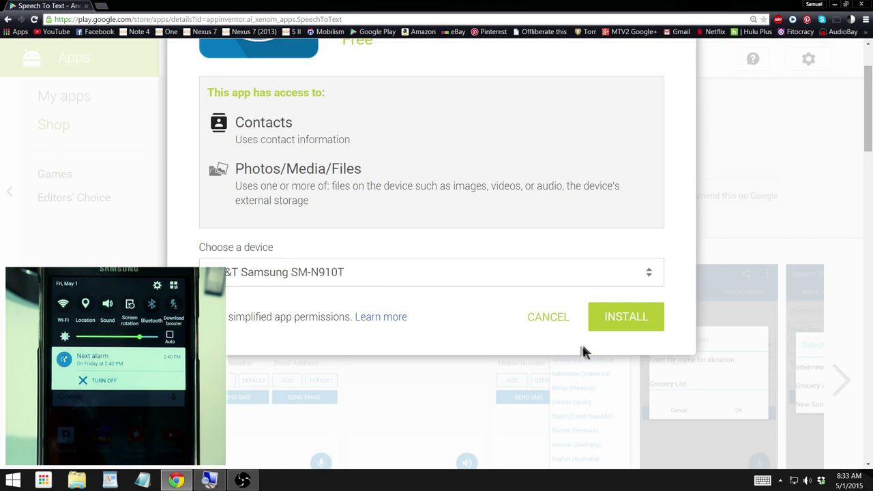
click(608, 320)
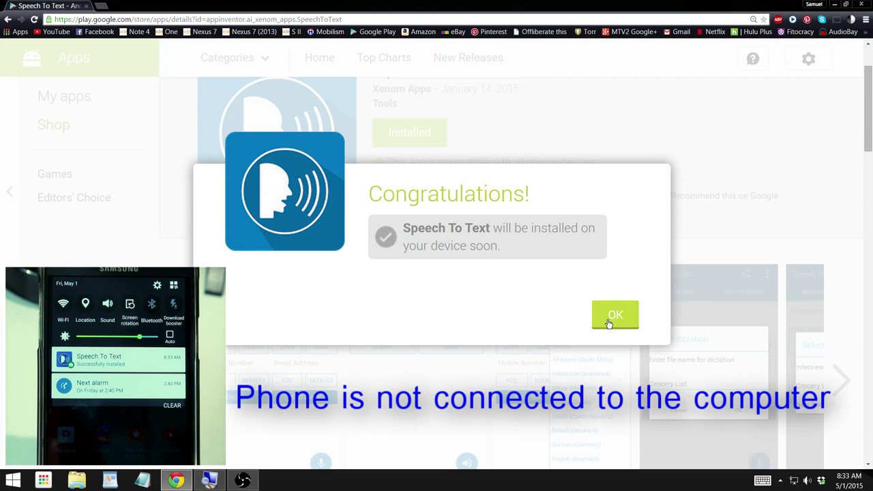
click(610, 321)
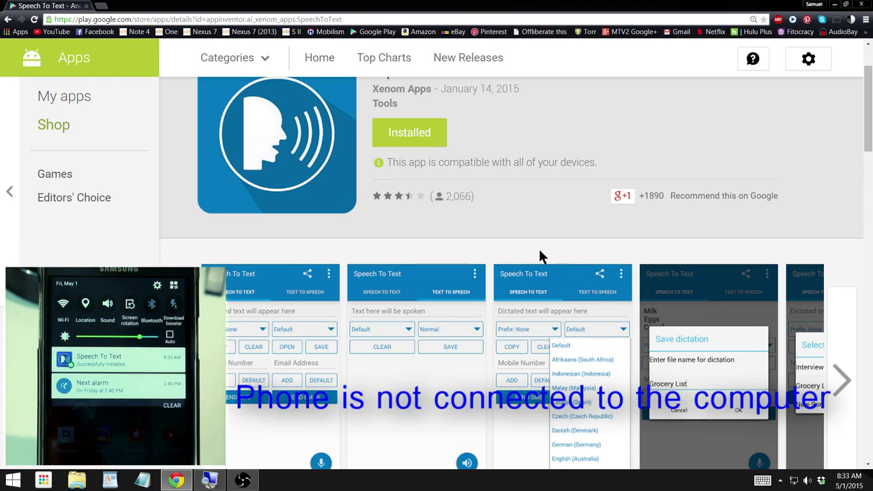
Return to the speech to text app results and check which listed apps carry the installed check mark
key(alt+Left)
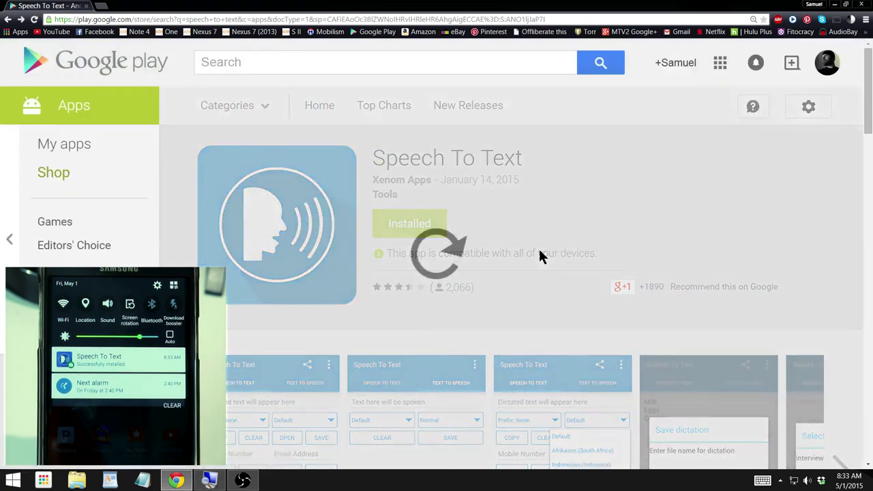
scroll(564, 325, down, 4)
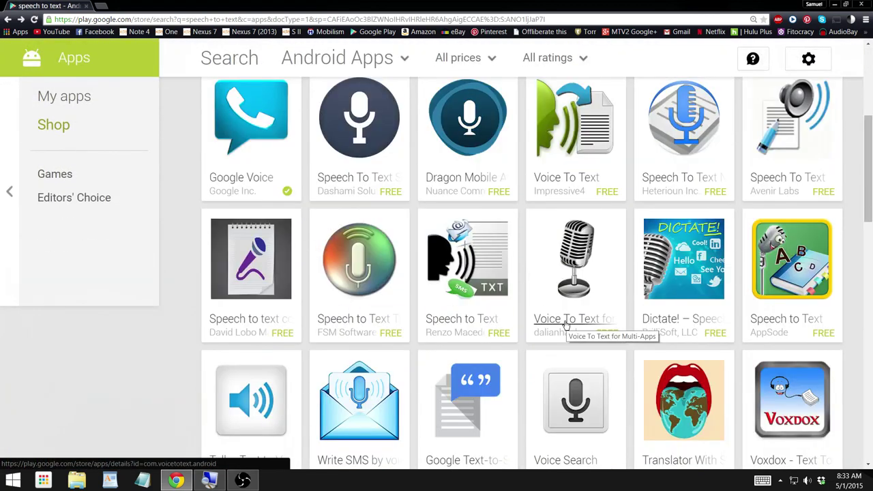
scroll(564, 325, down, 1)
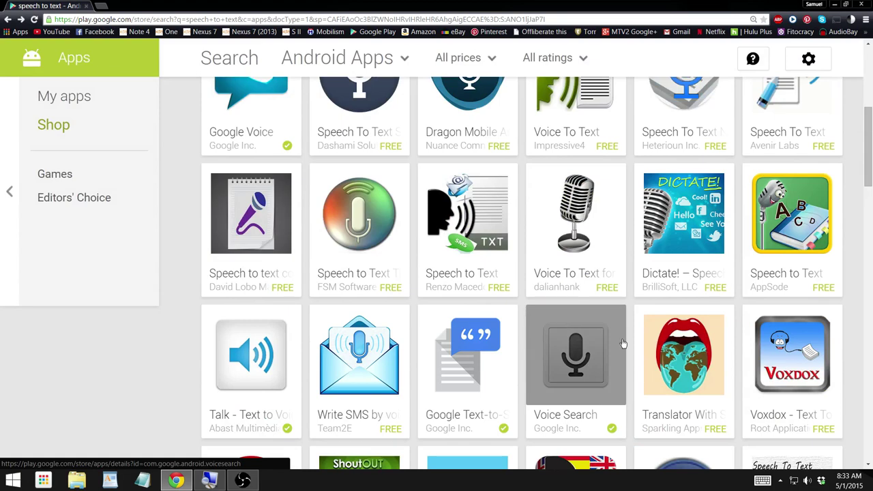
scroll(671, 311, down, 3)
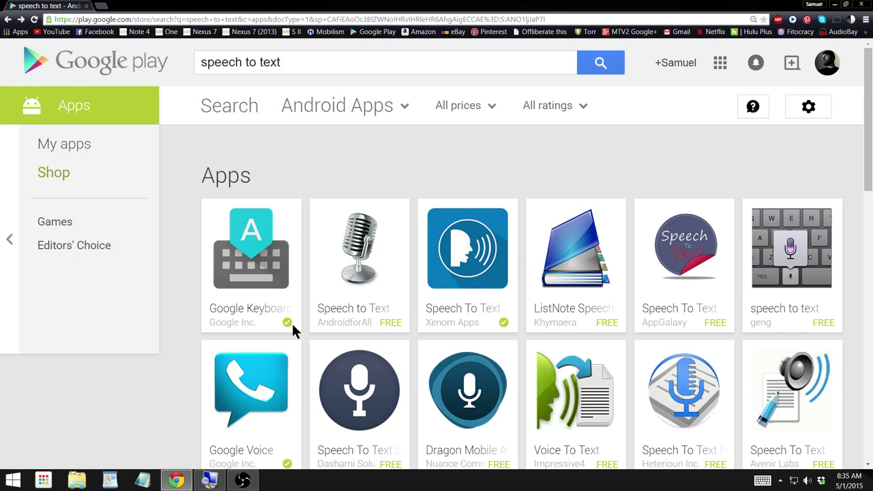
scroll(291, 321, down, 2)
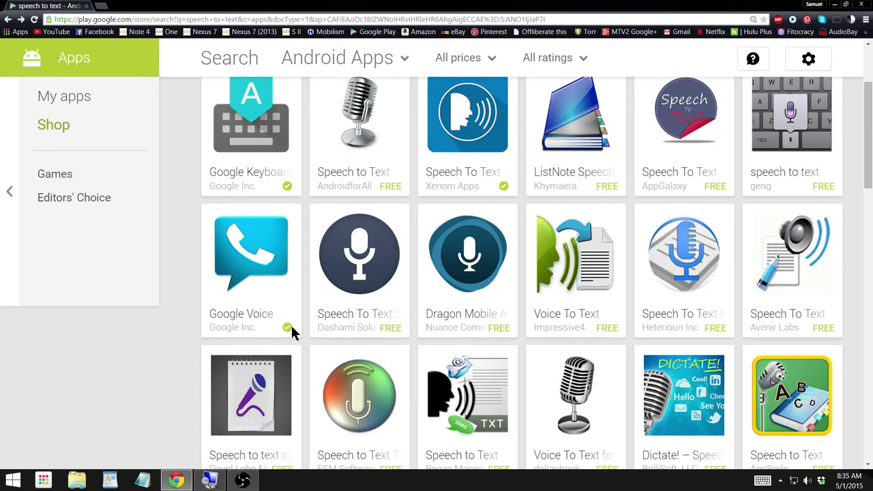